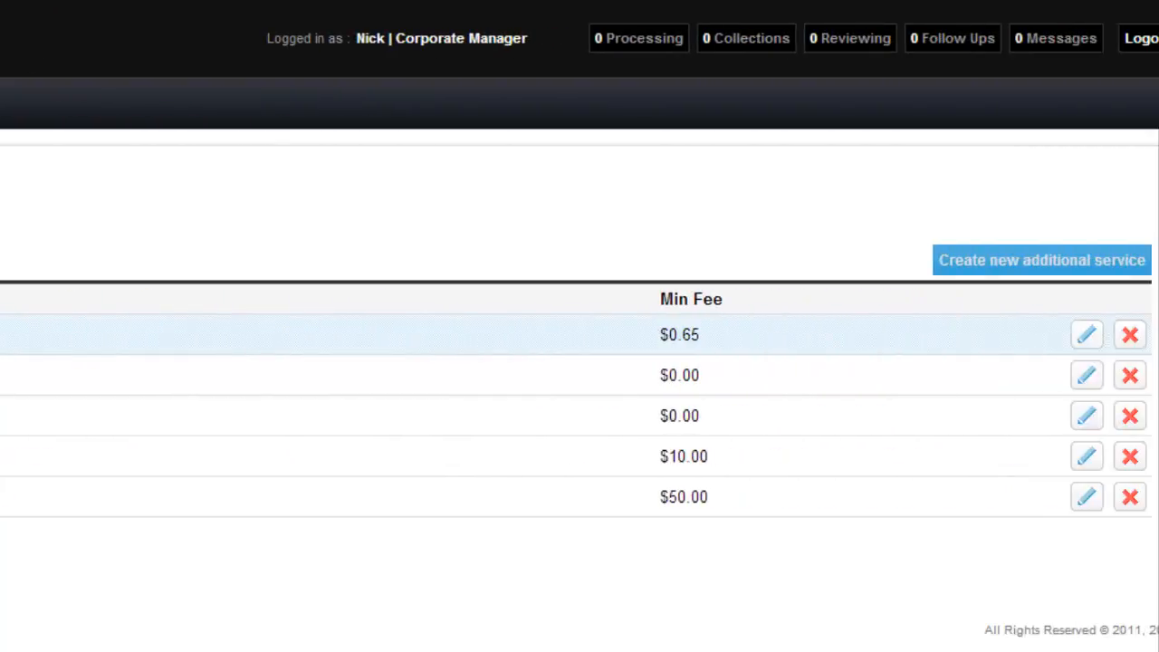
- Try deleting the Money Order additional service and cancel the deletion
click(1086, 337)
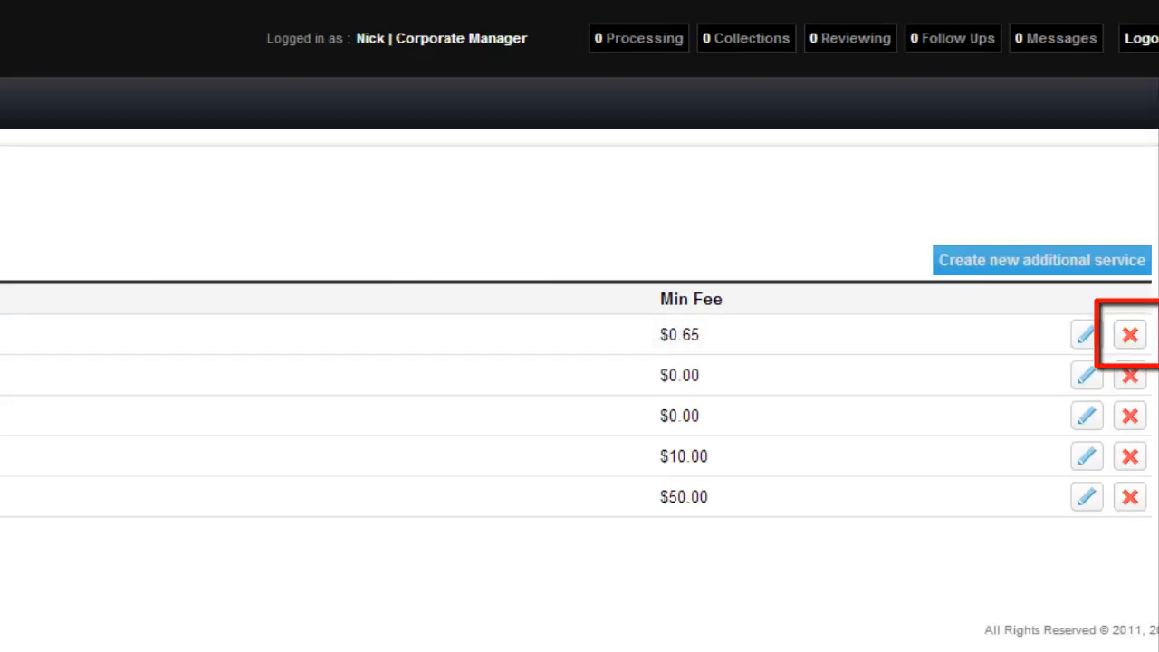
click(1128, 333)
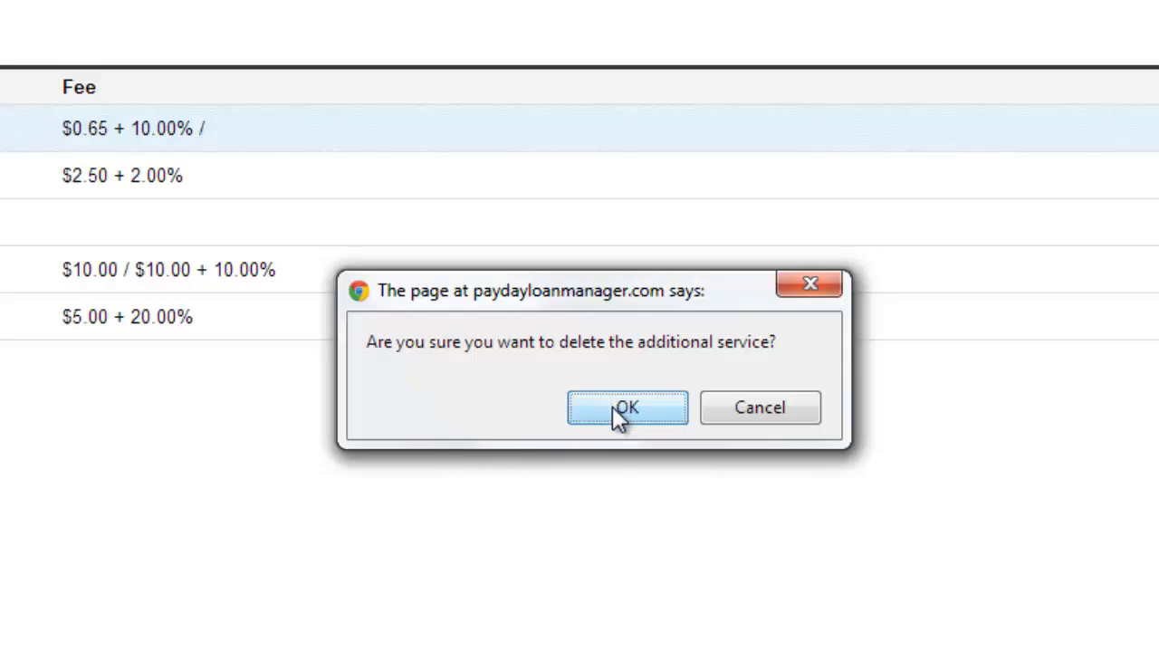
click(759, 407)
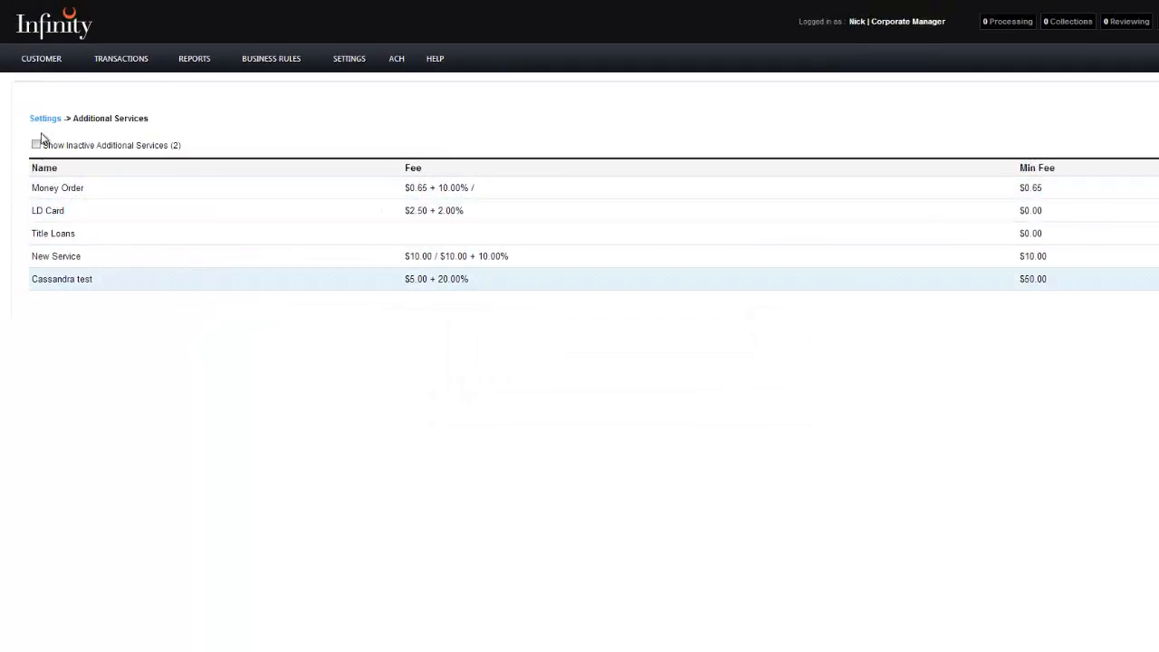
- Show the inactive additional services in the list, then hide them again
click(315, 98)
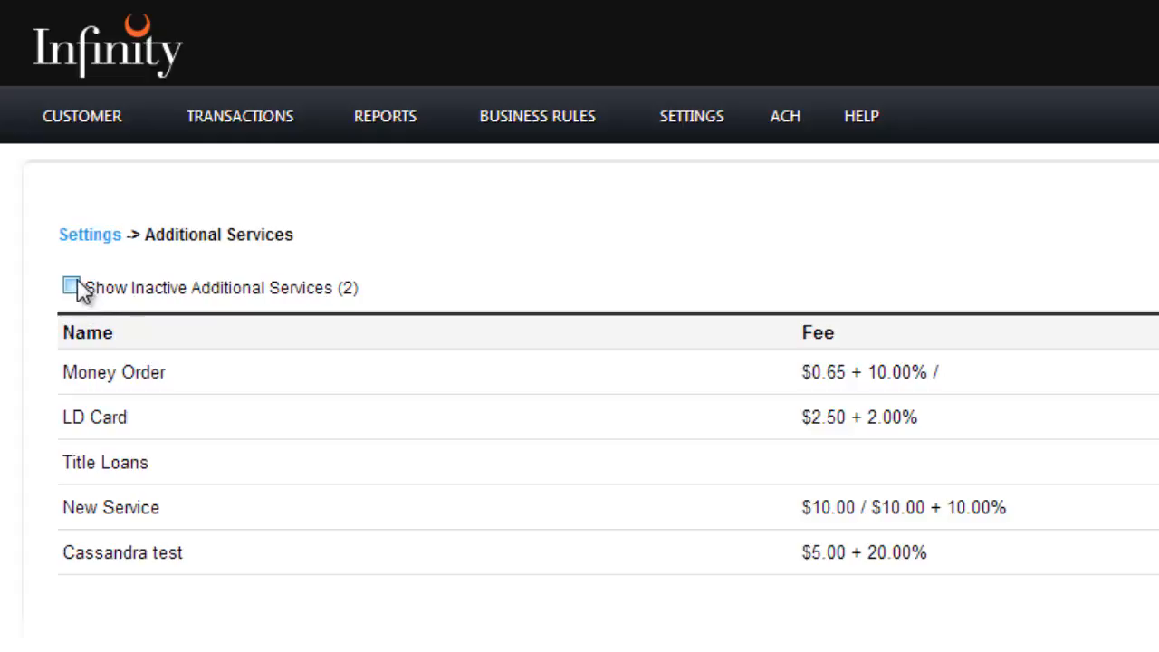
click(74, 287)
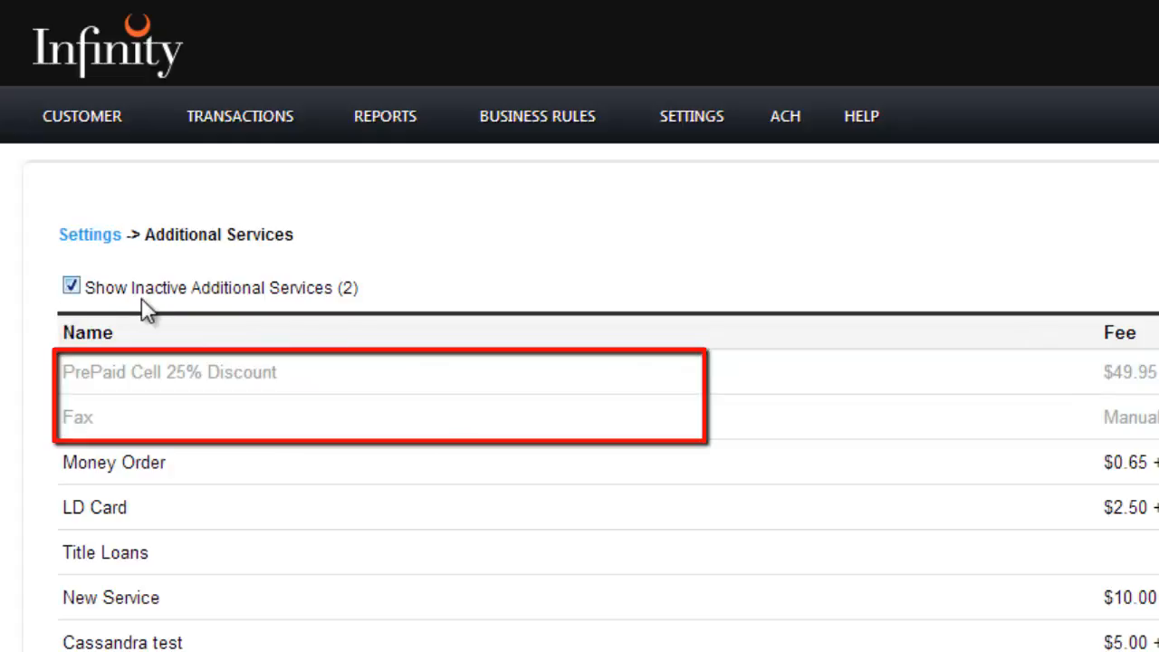
click(72, 288)
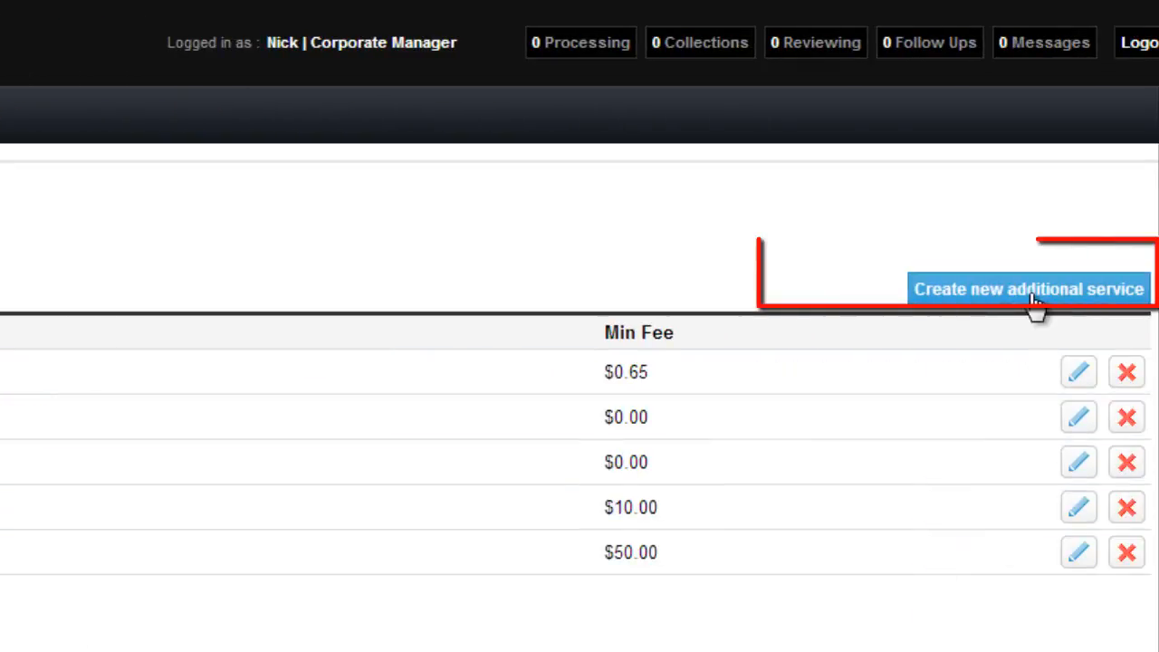
- Create a new additional service named "New service"
click(1032, 288)
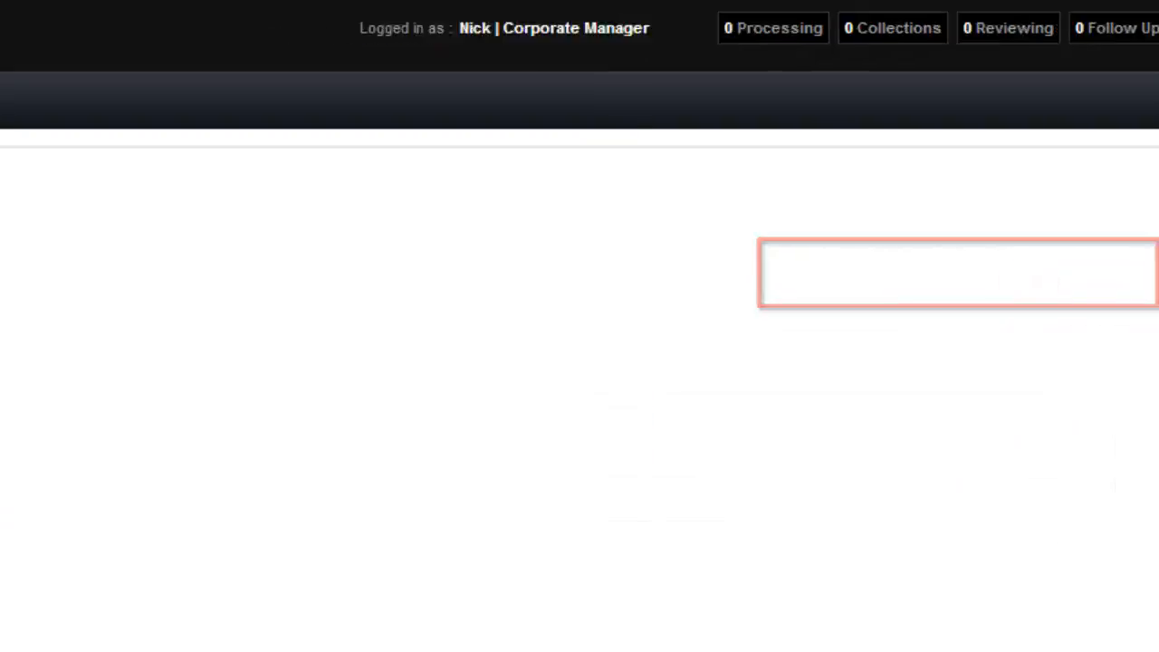
click(376, 187)
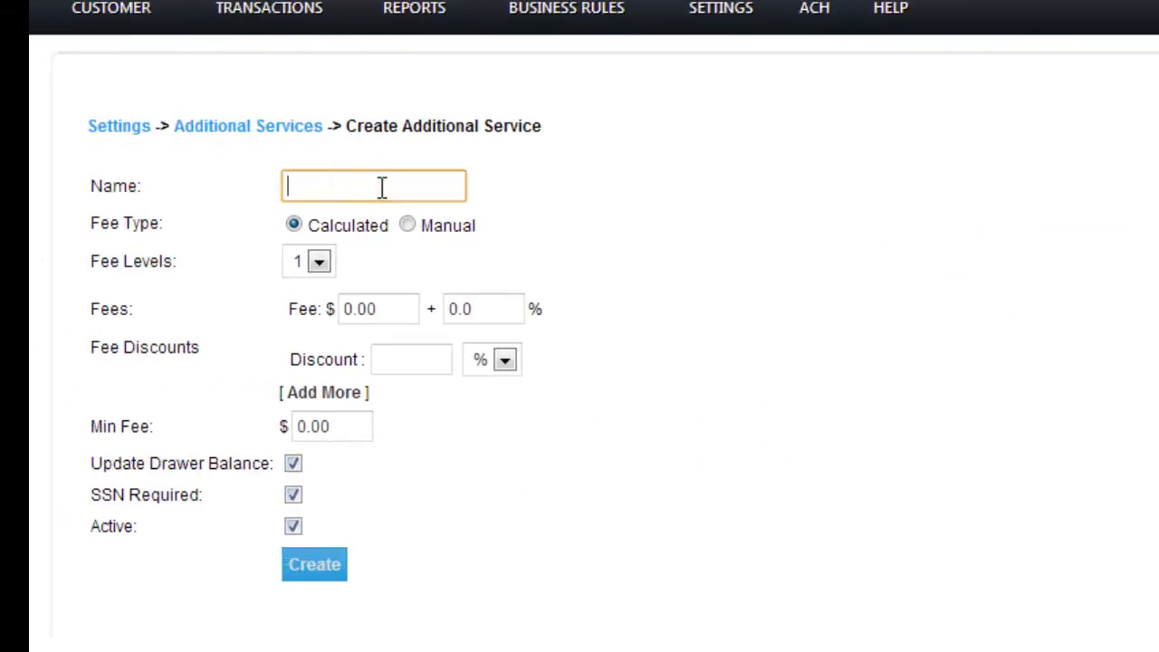
text(New service)
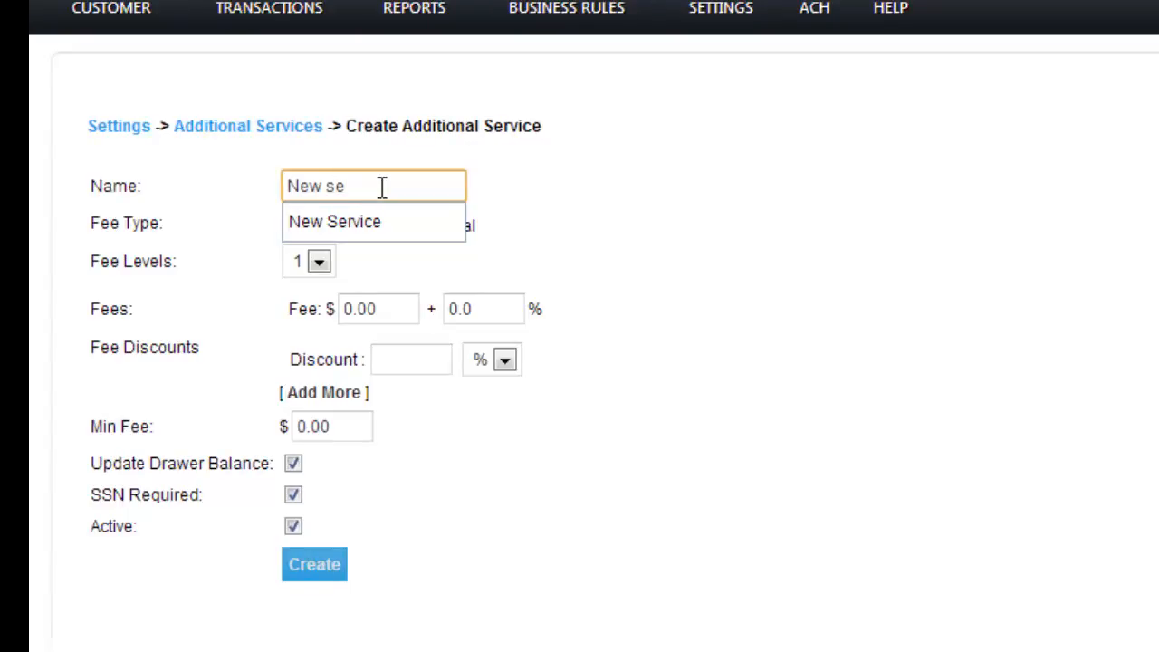
key(Return)
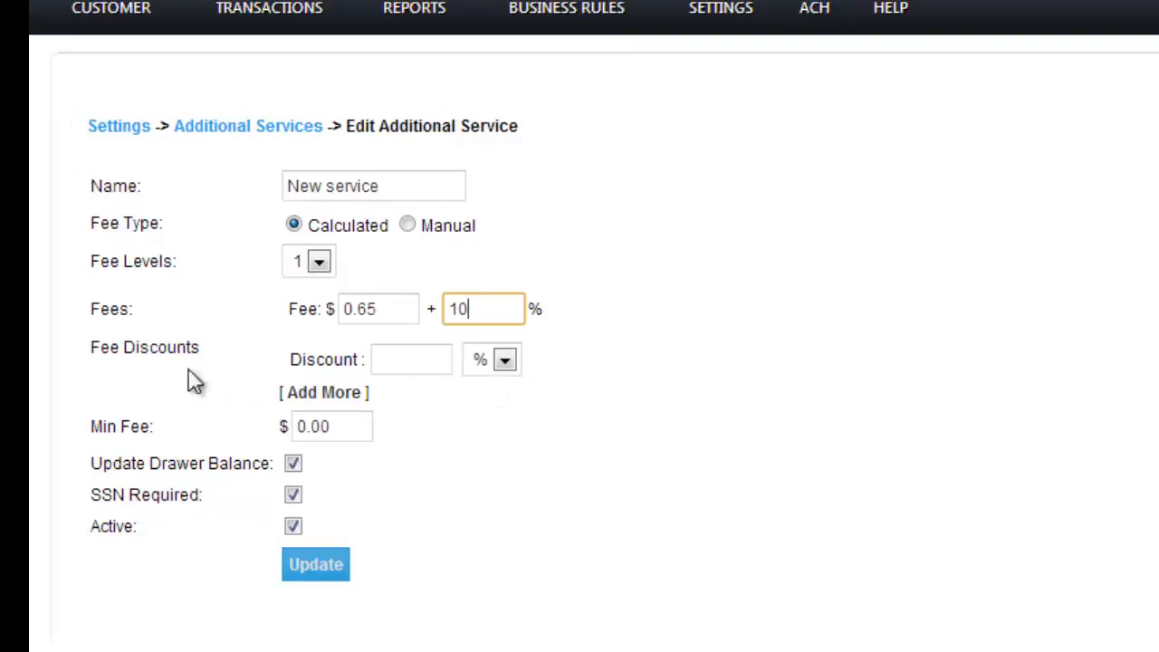
- Set the first fee discount to 20.00 in dollars and add two more discount rows
click(507, 362)
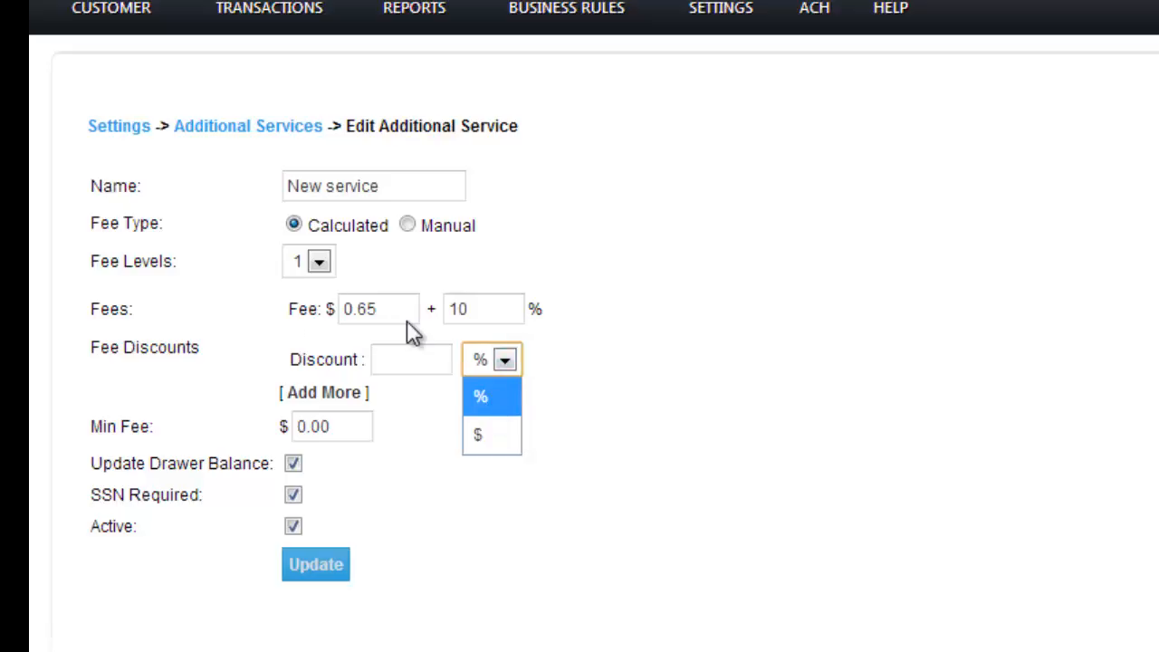
click(479, 431)
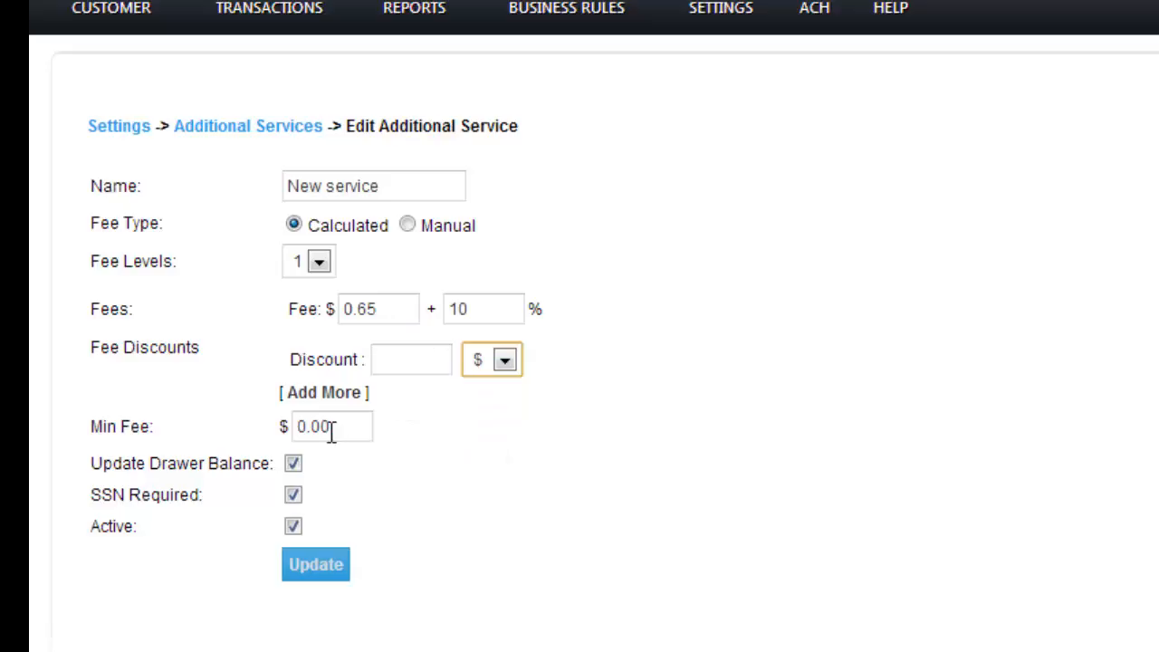
click(402, 352)
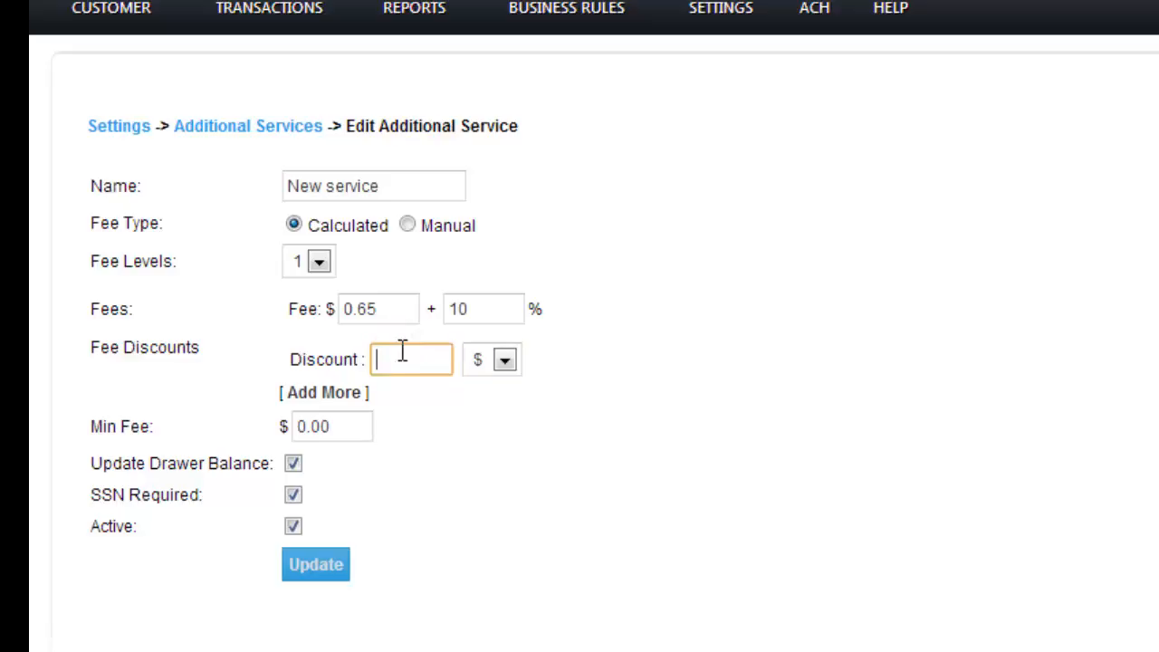
text(20.00)
click(317, 394)
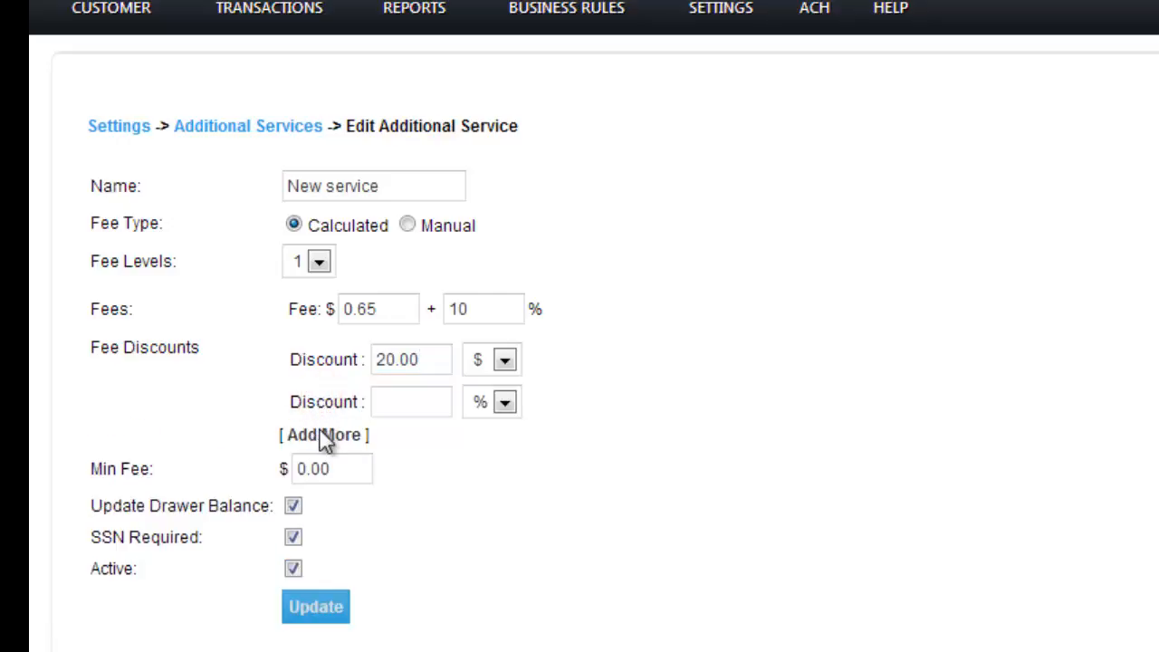
click(323, 433)
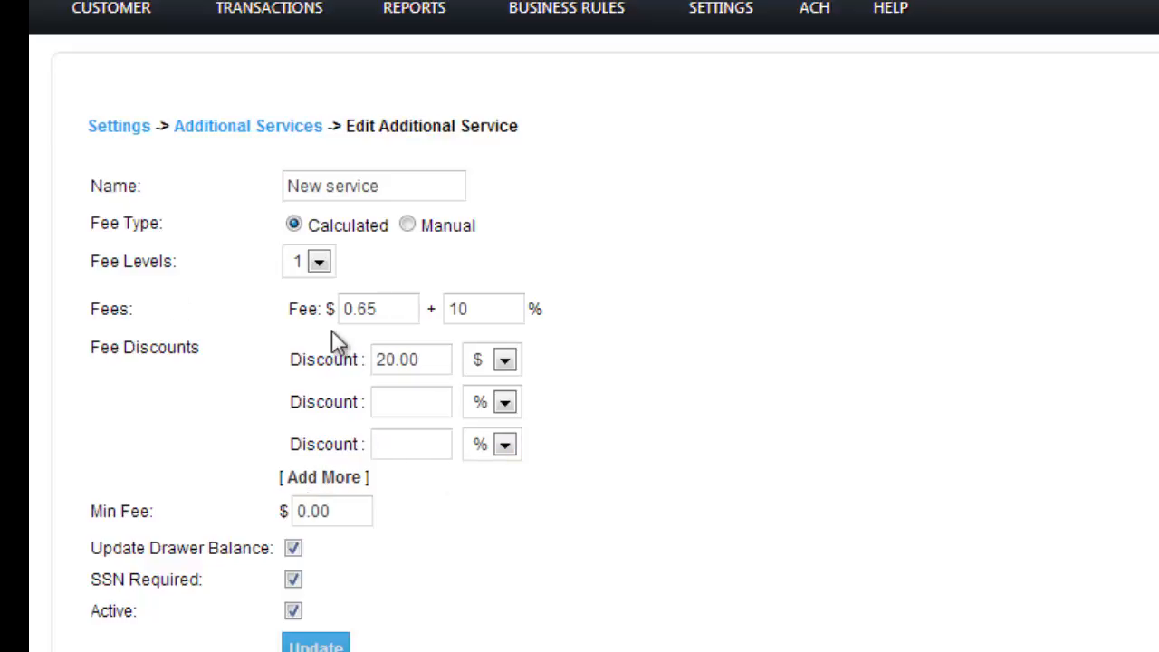
- Switch the fee type to Manual and back to Calculated
click(409, 225)
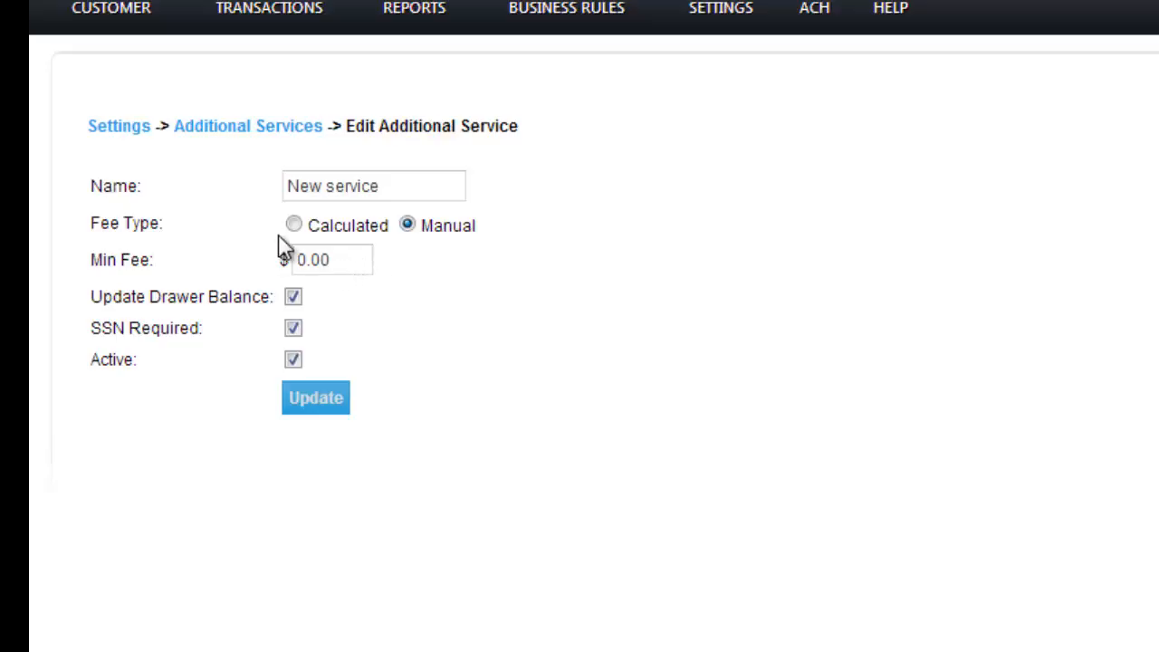
click(306, 226)
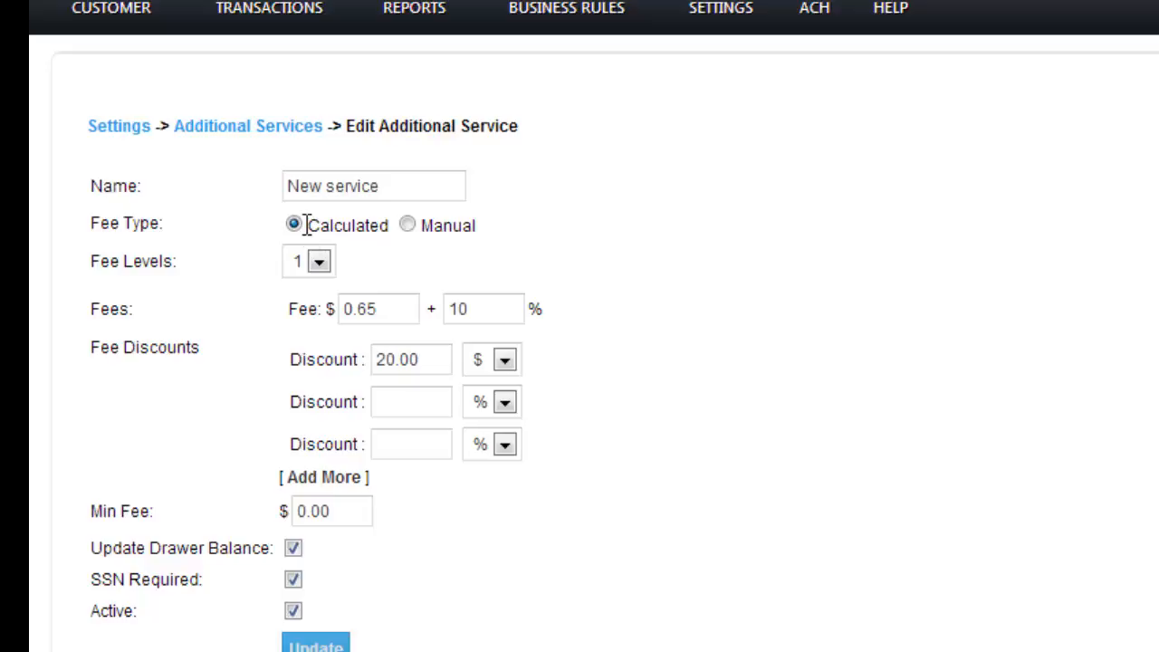
- Set the minimum fee to 0.65
click(327, 513)
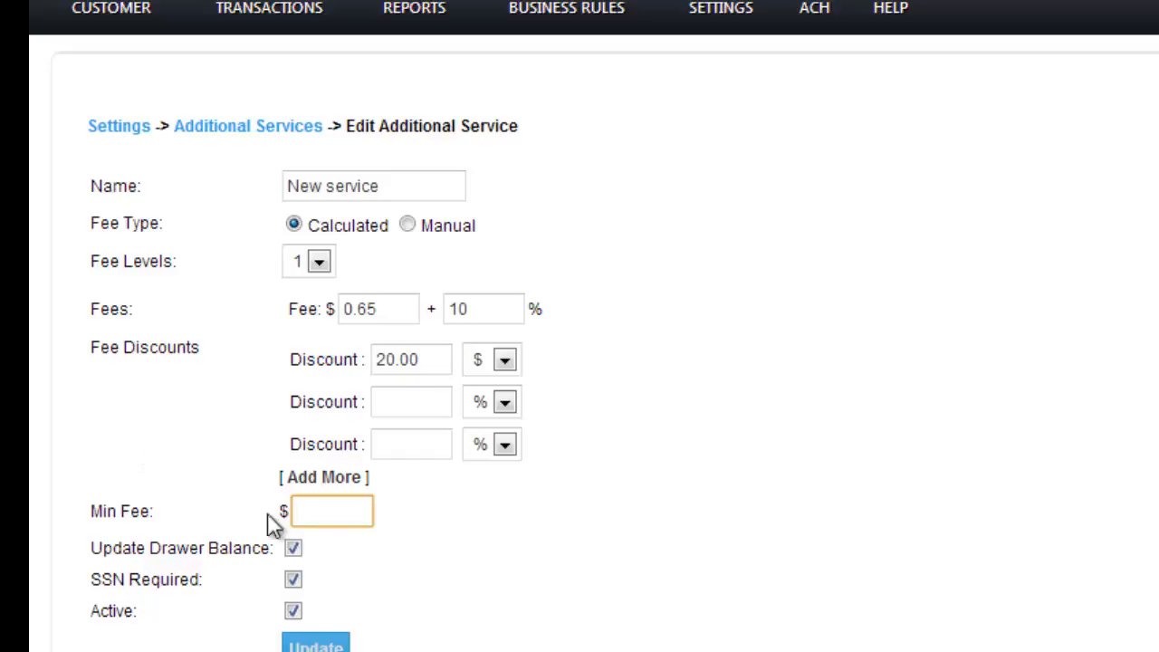
click(300, 509)
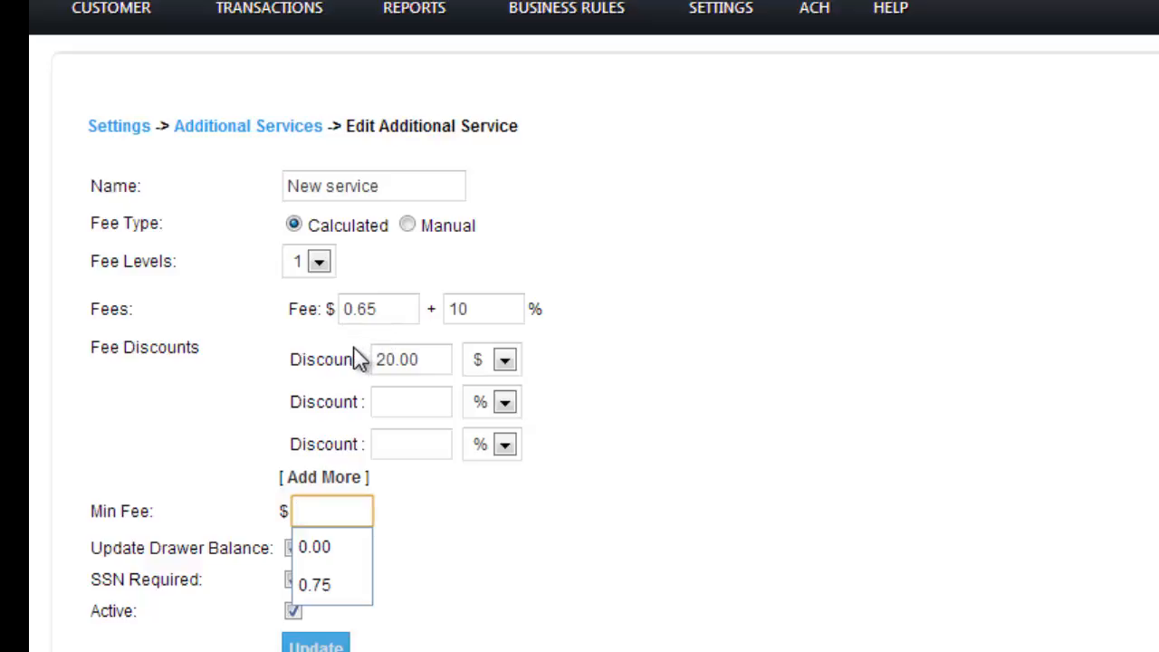
text(0.65)
click(428, 492)
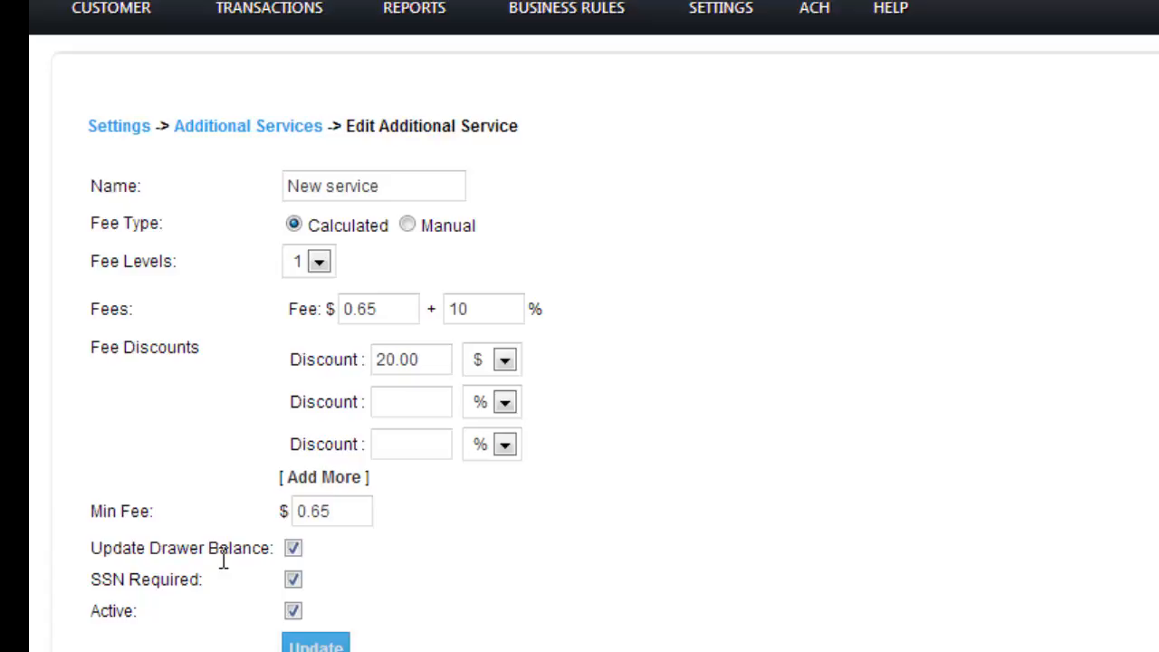
- Toggle the Update Drawer Balance, SSN Required and Active options off and on again, then save the service
click(293, 549)
click(292, 550)
click(293, 549)
click(292, 549)
click(295, 581)
click(293, 610)
click(294, 611)
click(553, 525)
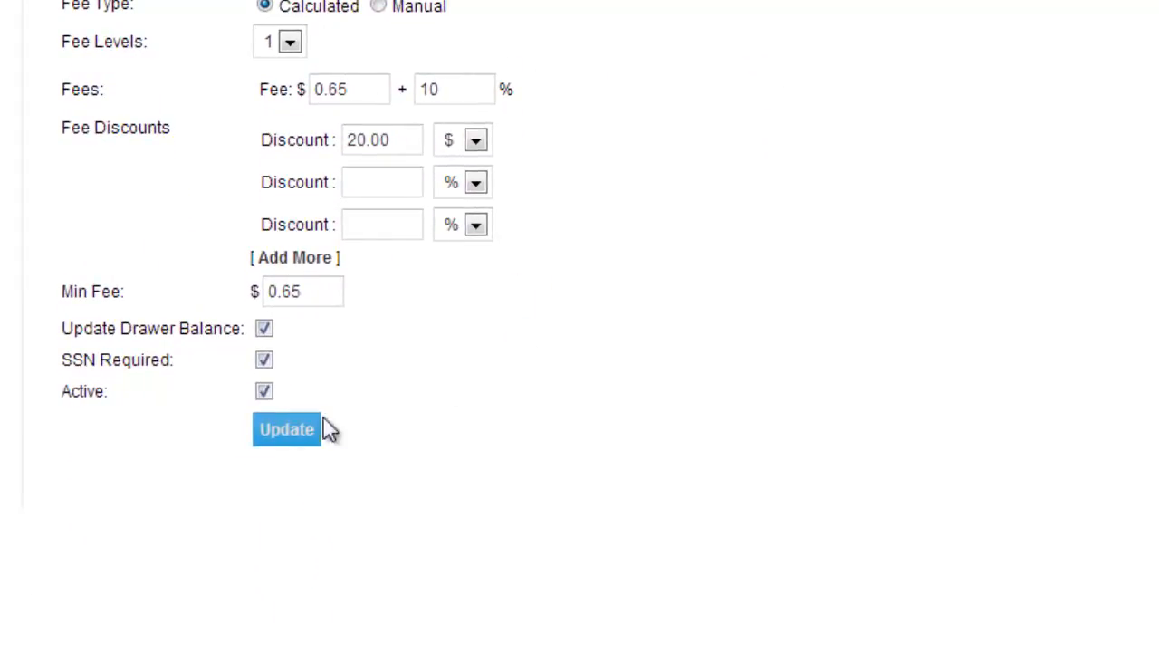
click(281, 429)
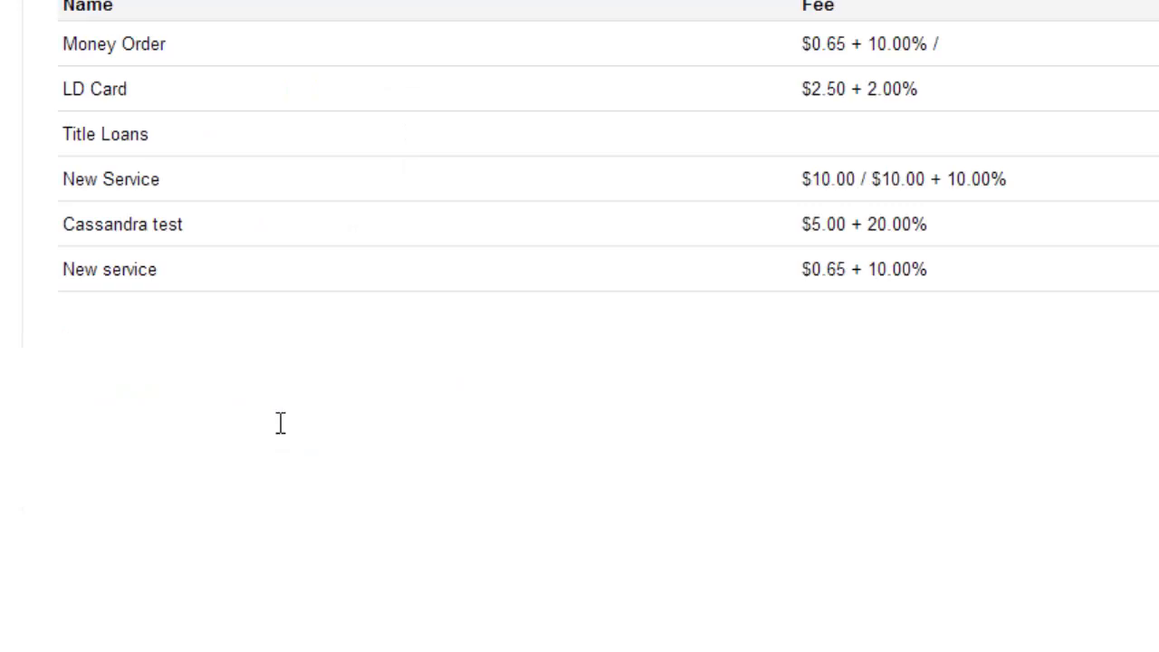